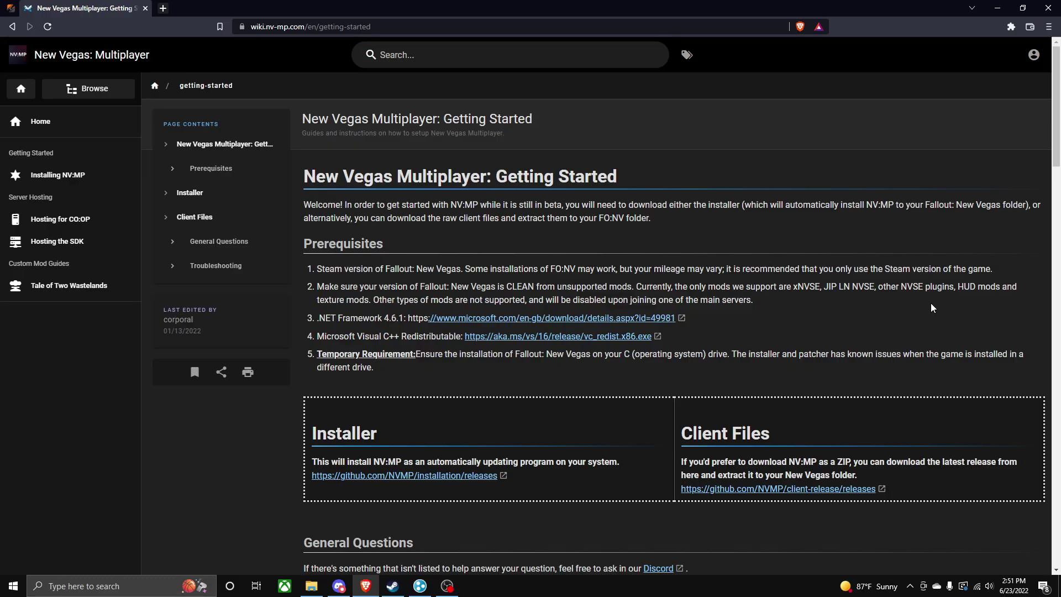
Browse Fallout: New Vegas local files from Steam and select nvmp_launcher.exe in the install folder
click(420, 586)
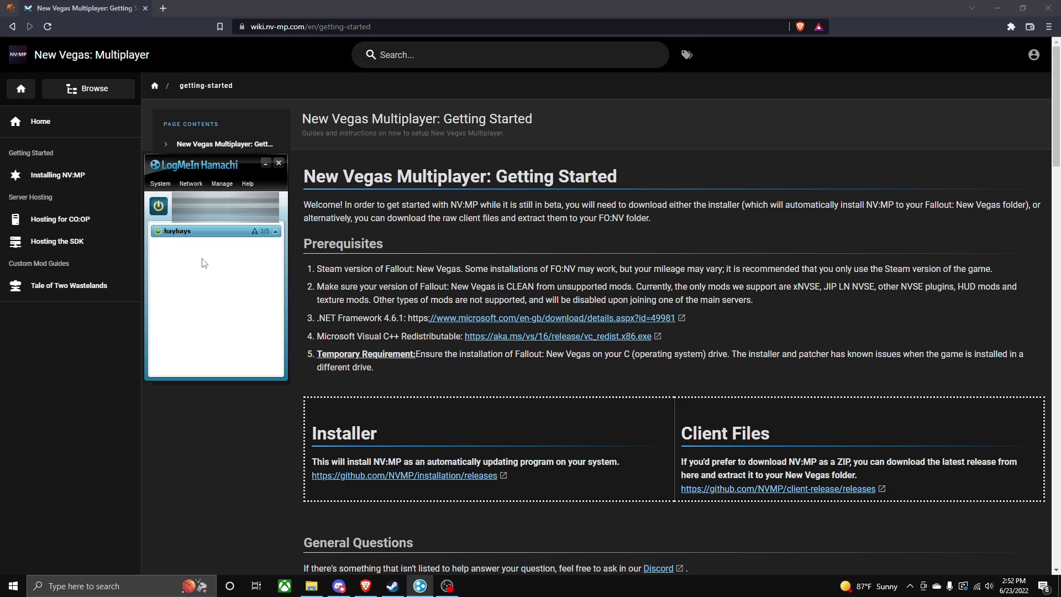
click(358, 317)
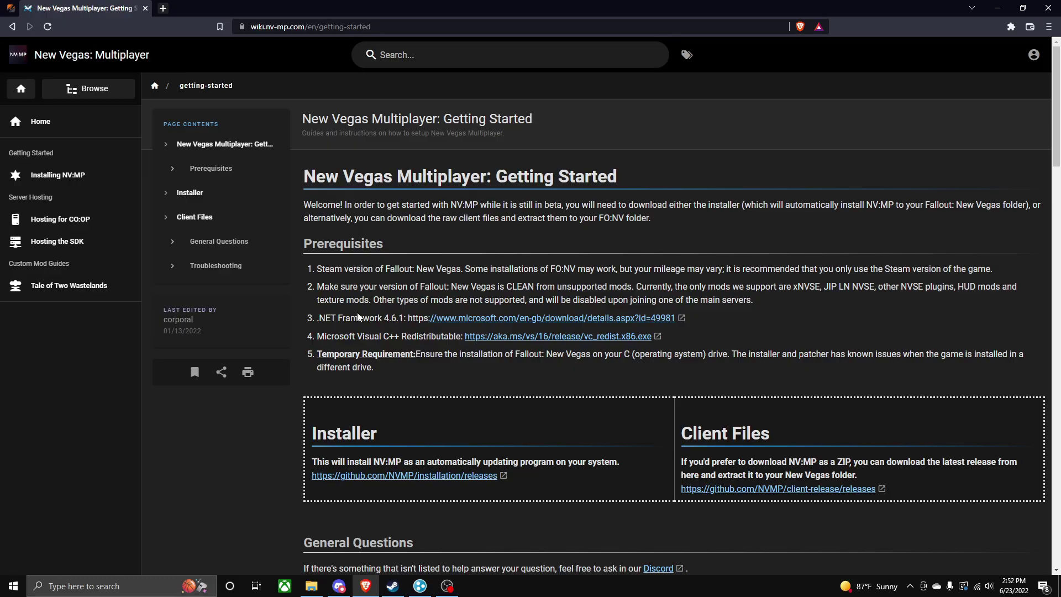
click(392, 586)
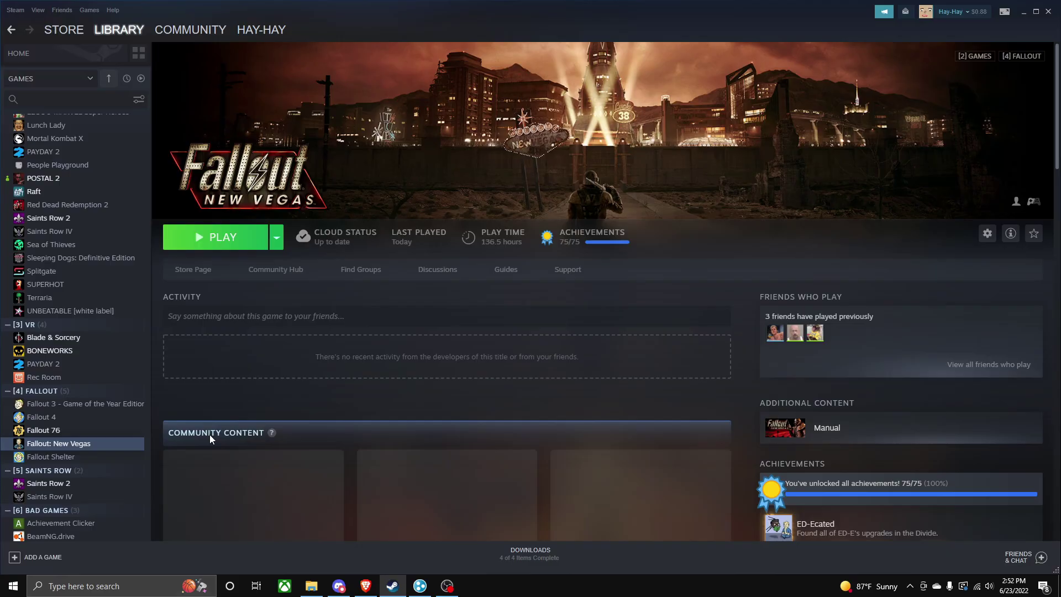
right_click(33, 445)
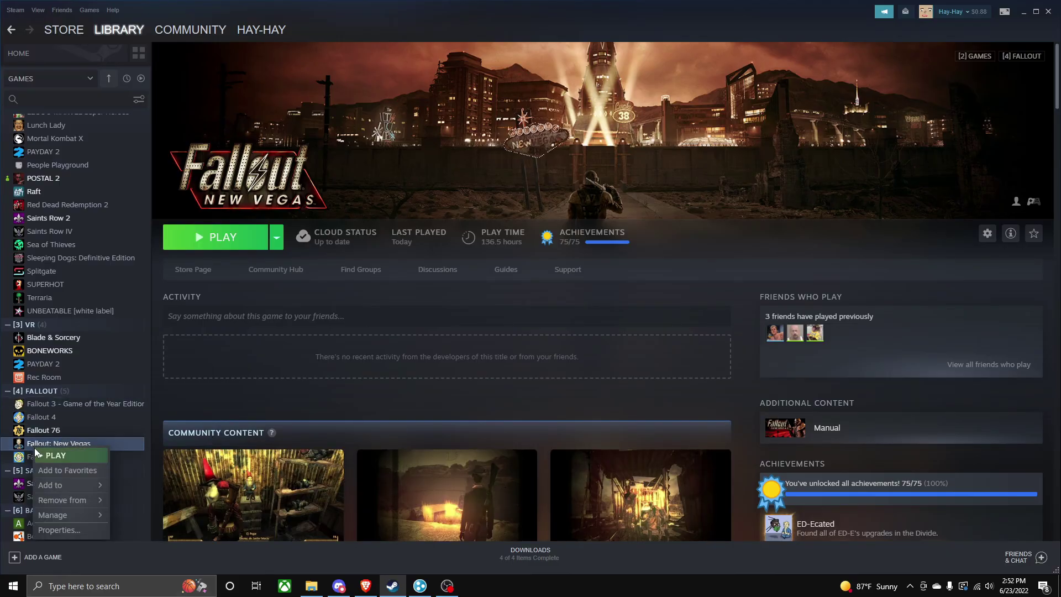
mouse_move(67, 515)
click(129, 484)
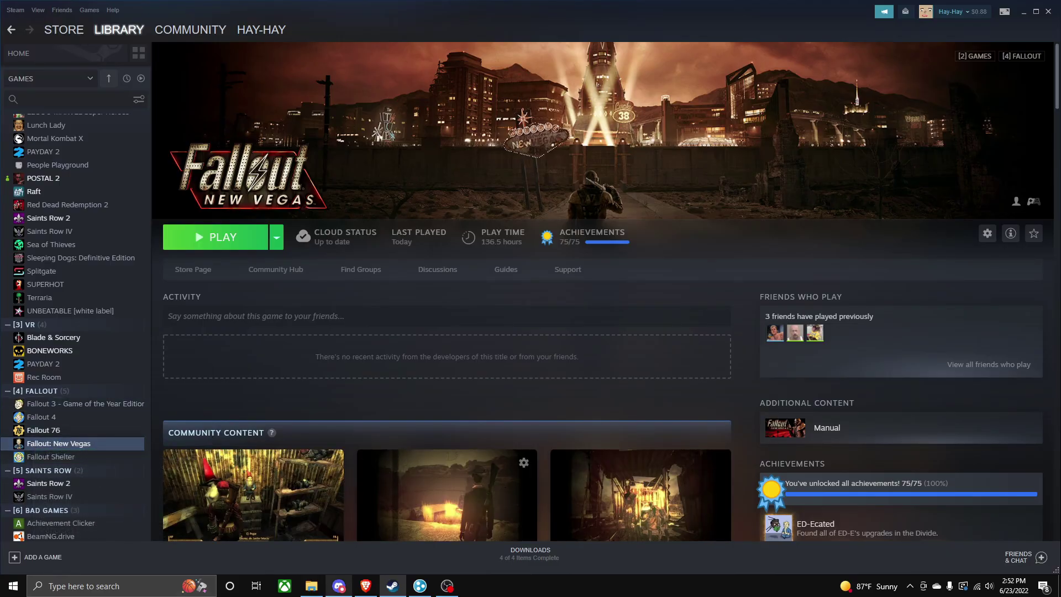
click(570, 413)
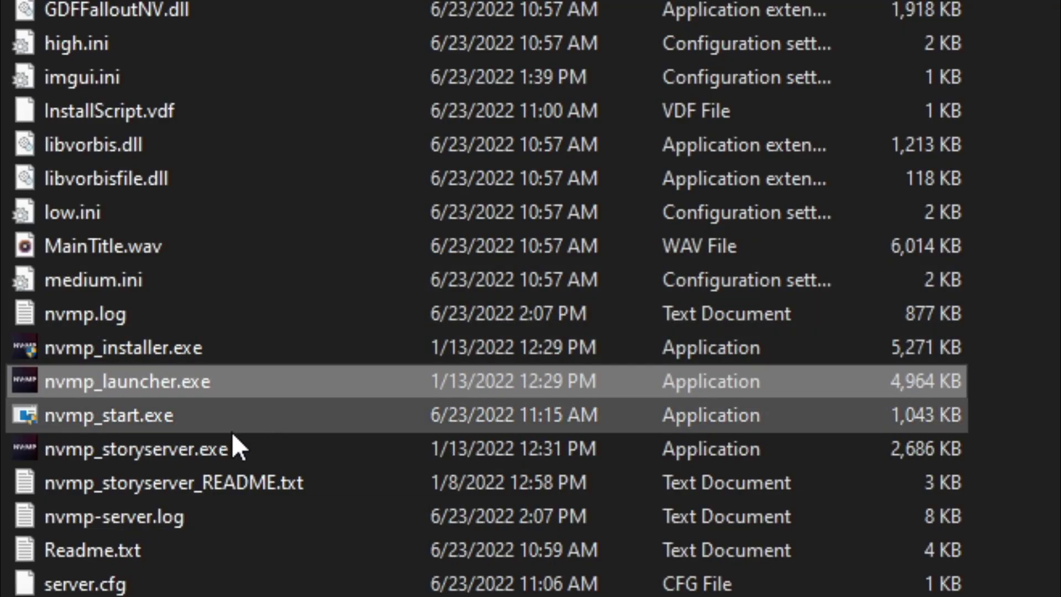
Run nvmp_launcher.exe, launch a local server on port 27015, and minimize its console
click(127, 453)
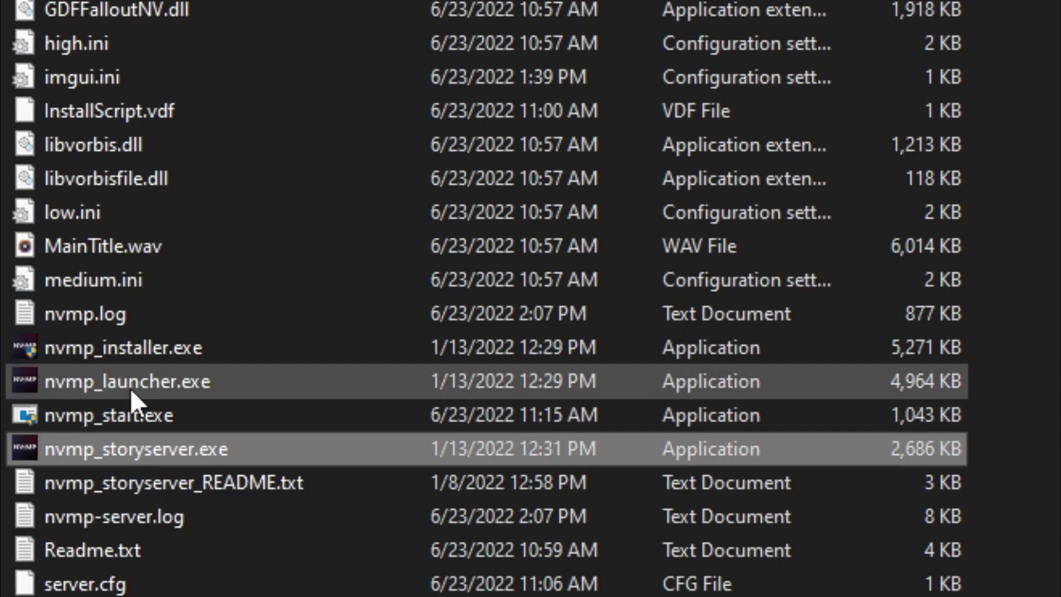
click(131, 389)
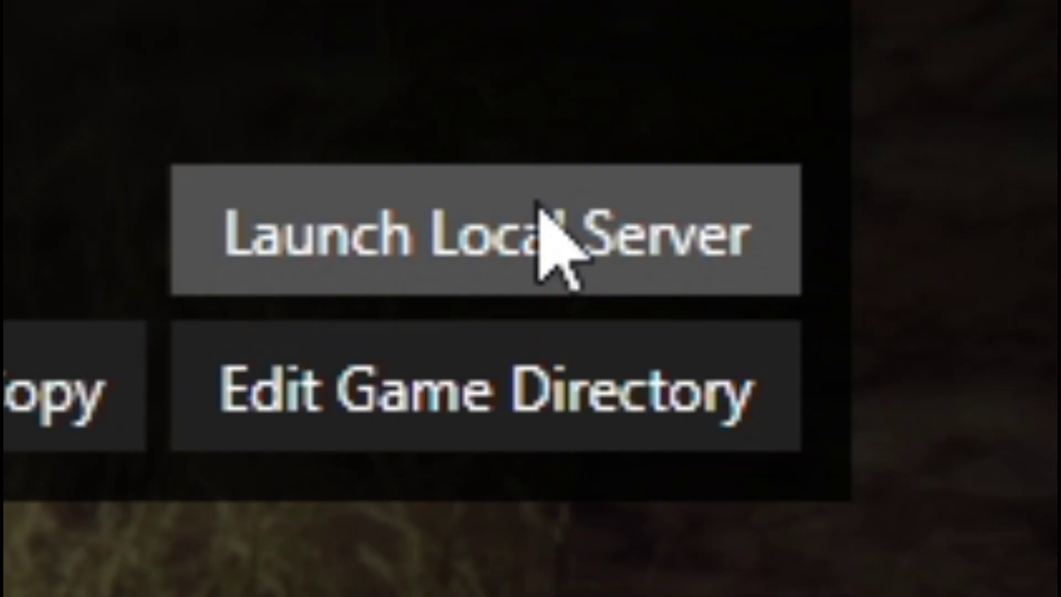
click(487, 229)
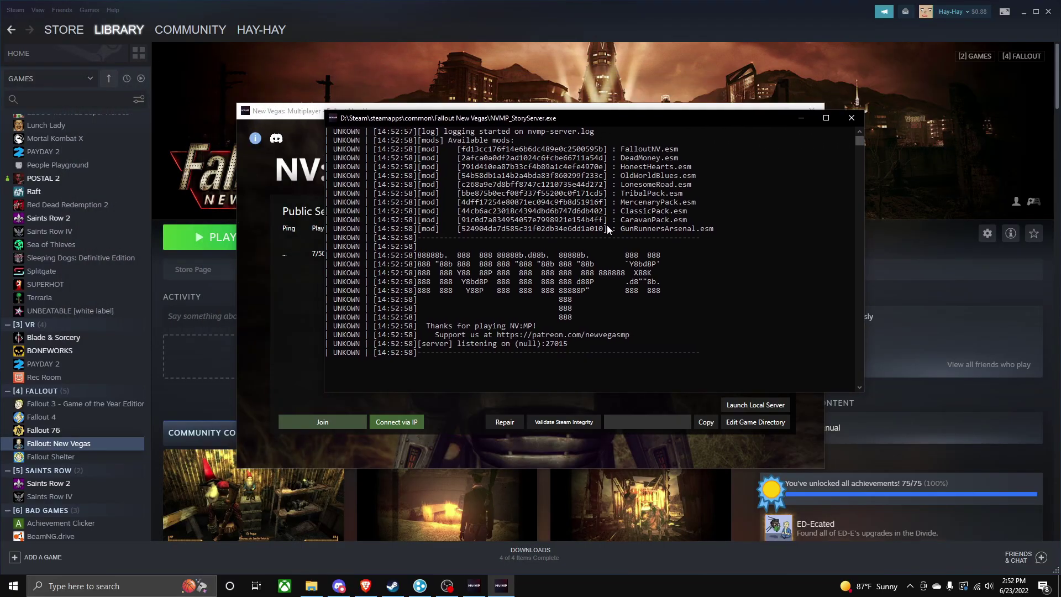
click(802, 118)
drag(681, 117, 689, 23)
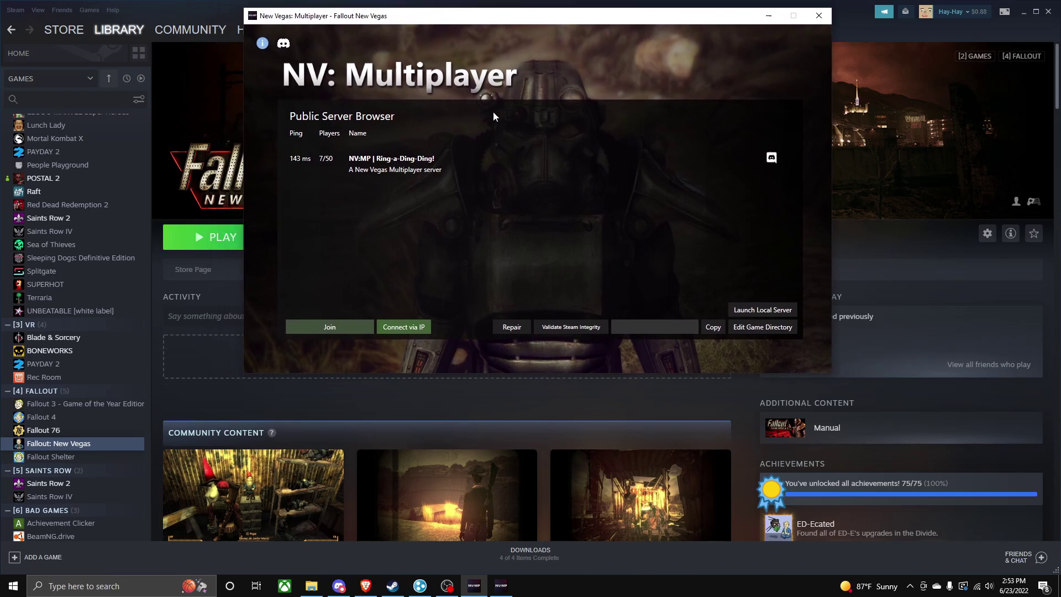
Open Connect via IP and click into the localhost:27015 address field
click(404, 327)
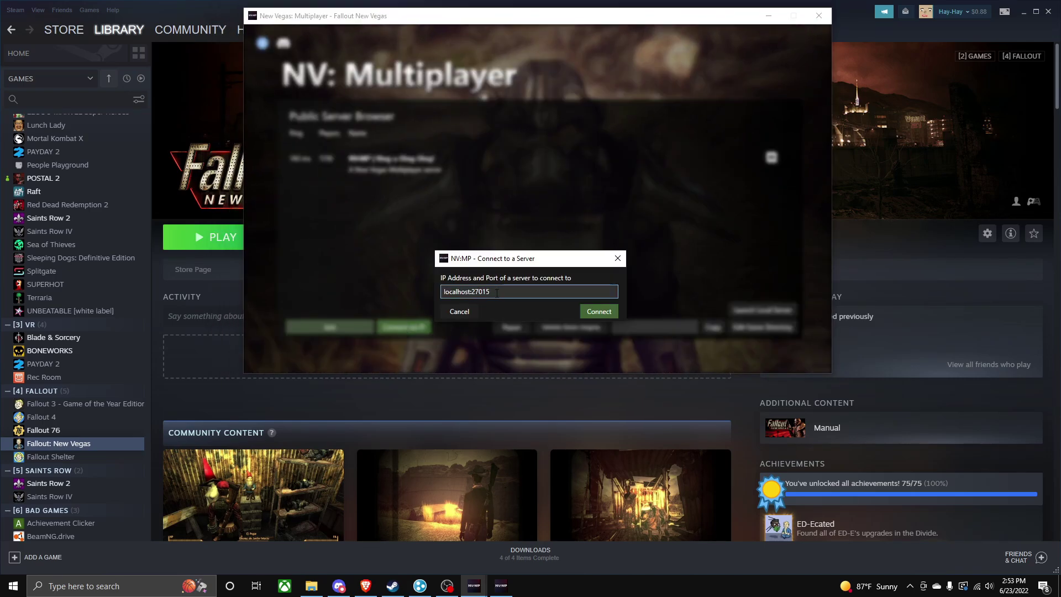
click(469, 292)
Copy this computer's IPv4 address from the Hamachi window's address options
click(421, 585)
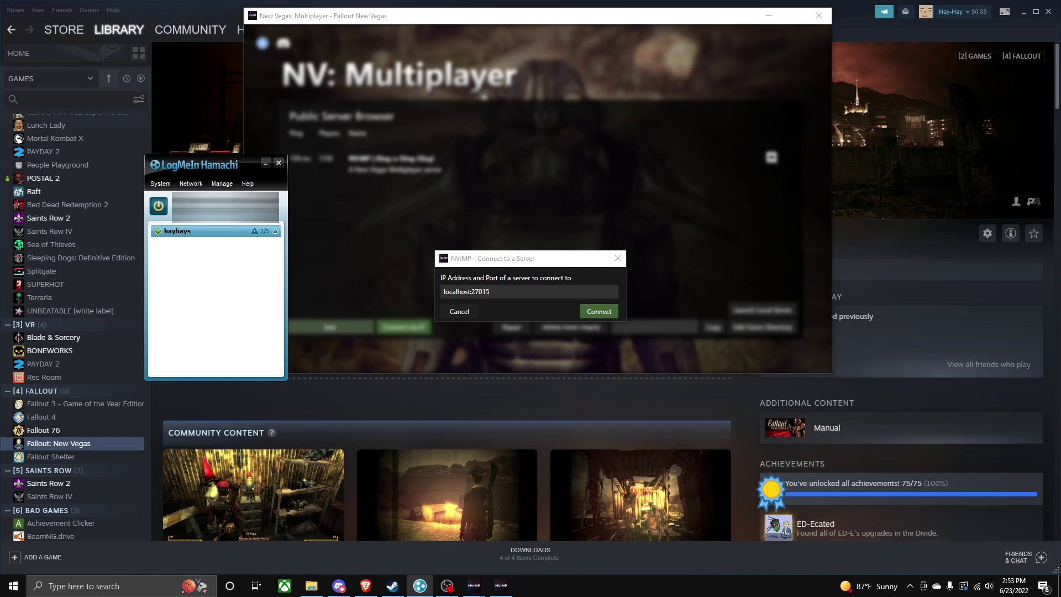
click(223, 206)
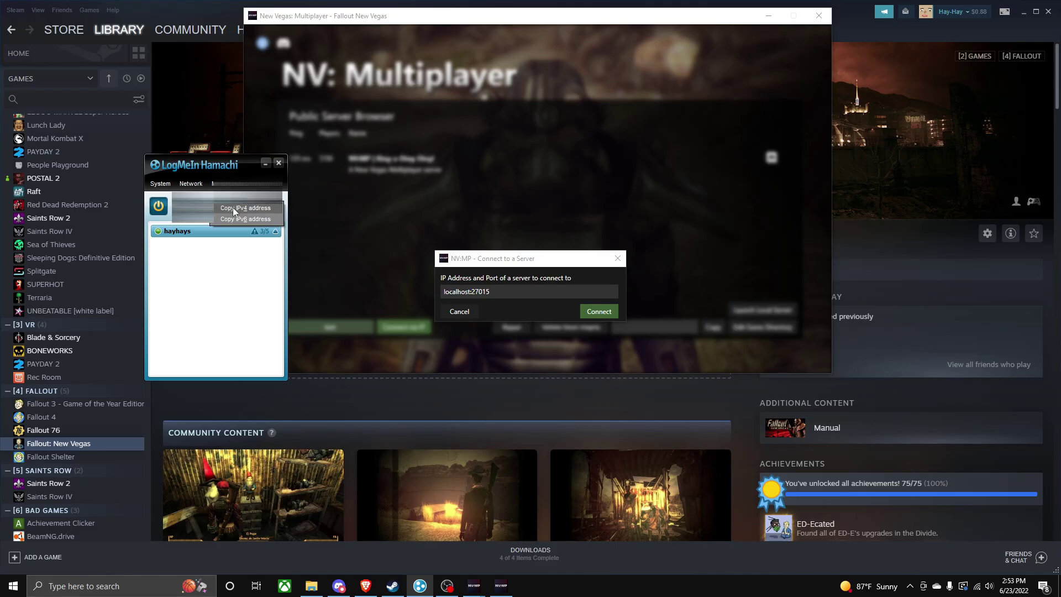
click(233, 208)
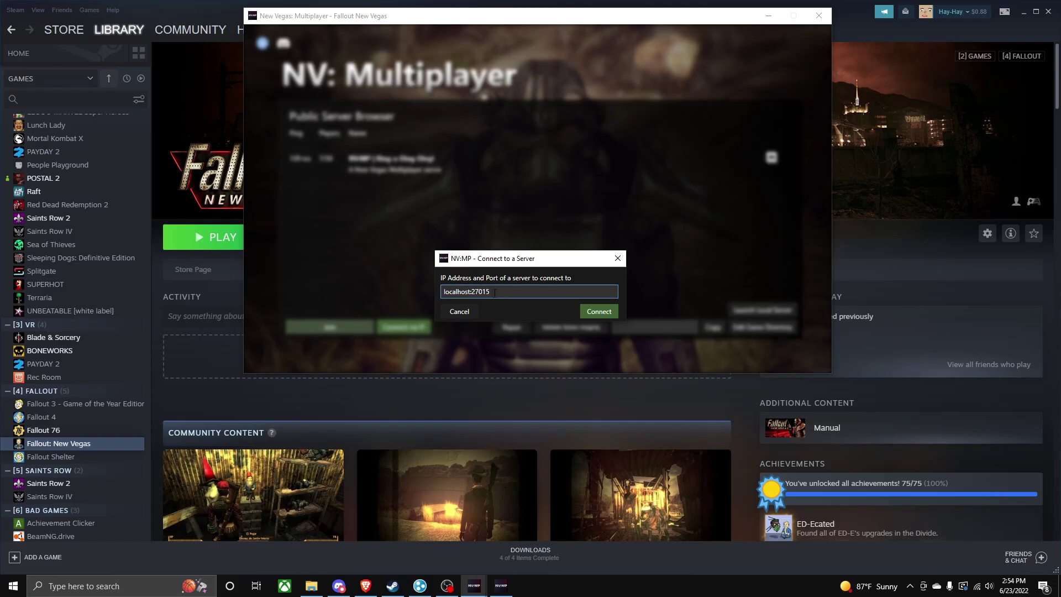
Delete 'localhost' from the server address and paste the Hamachi IPv4 address before ':27015'
mouse_move(488, 291)
mouse_down()
mouse_move(468, 287)
mouse_move(508, 291)
mouse_up()
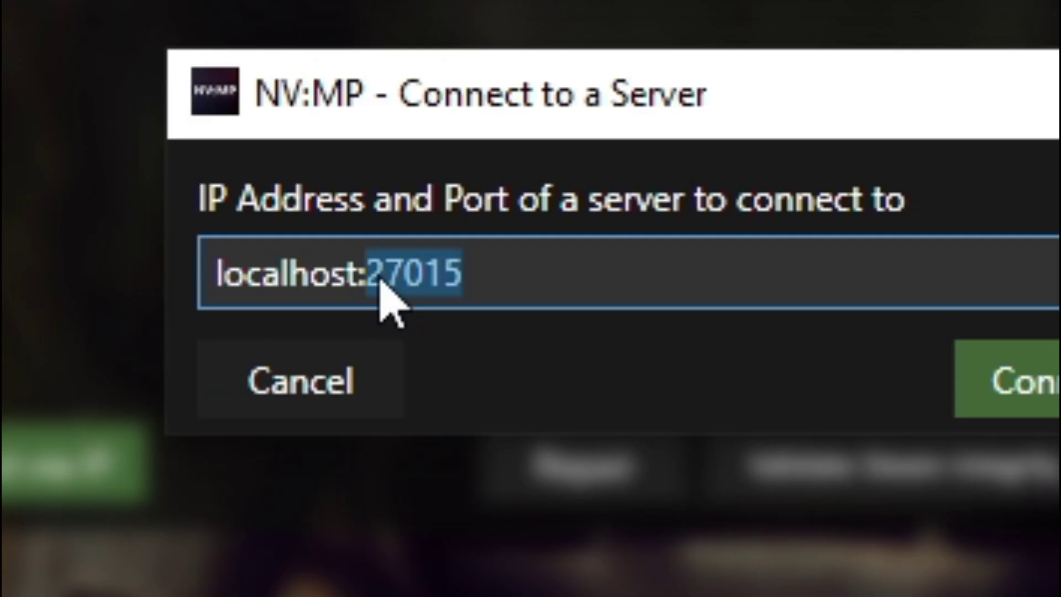
click(474, 292)
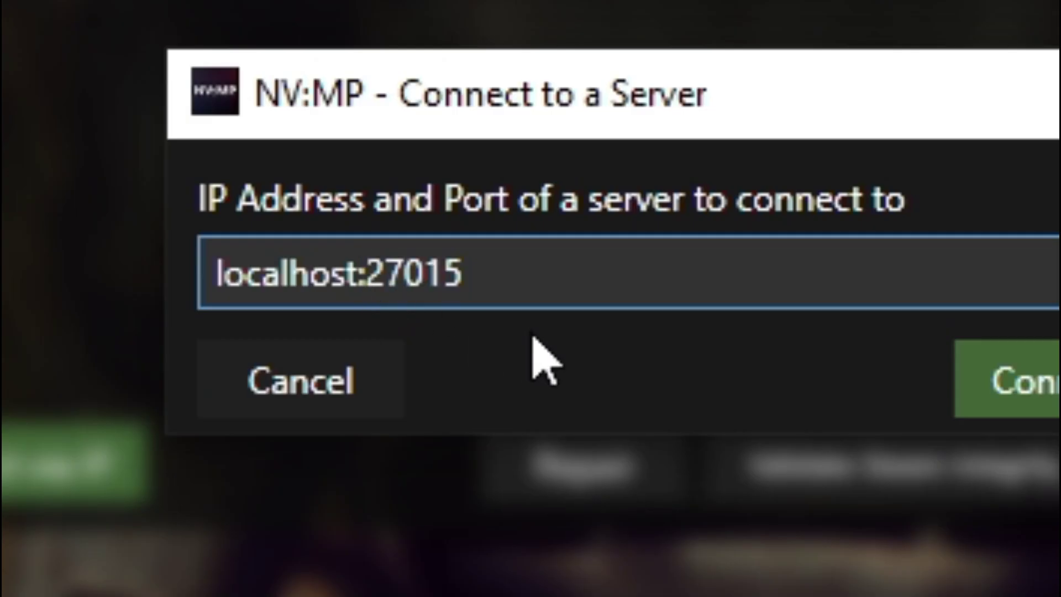
key(BackSpace)
key(BackSpace)
key(BackSpace)
key(BackSpace)
key(BackSpace)
key(BackSpace)
key(BackSpace)
key(BackSpace)
key(BackSpace)
key(BackSpace)
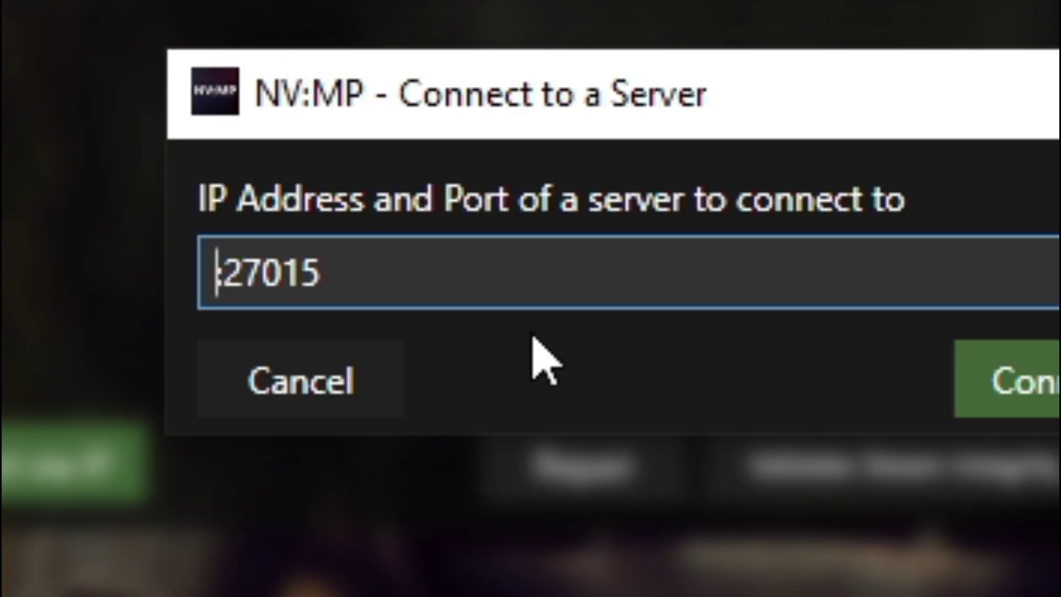
double_click(217, 271)
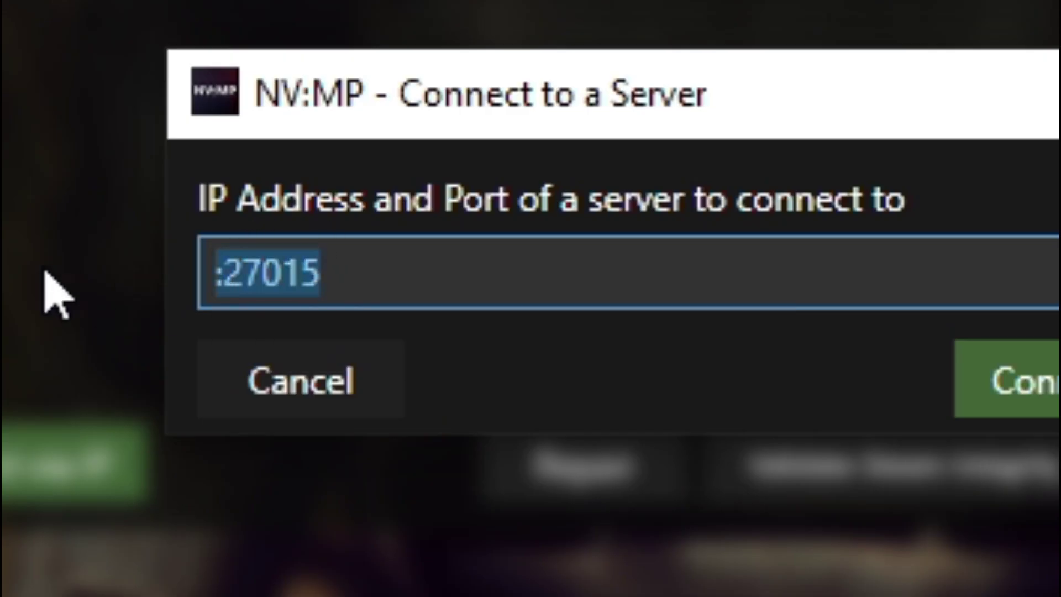
click(268, 299)
key(Left)
key(Left)
key(Left)
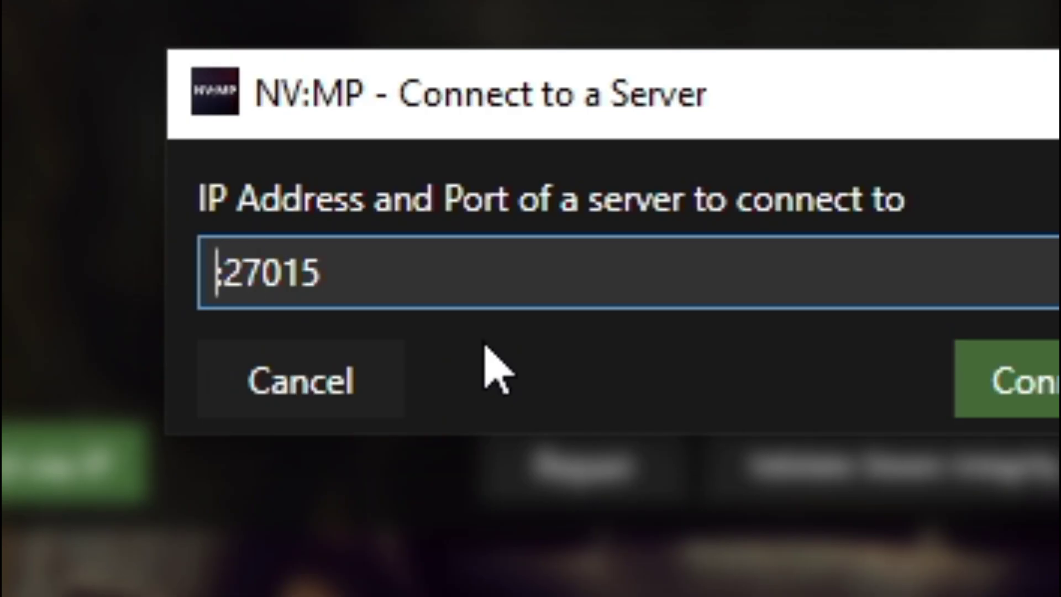
key(ctrl+v)
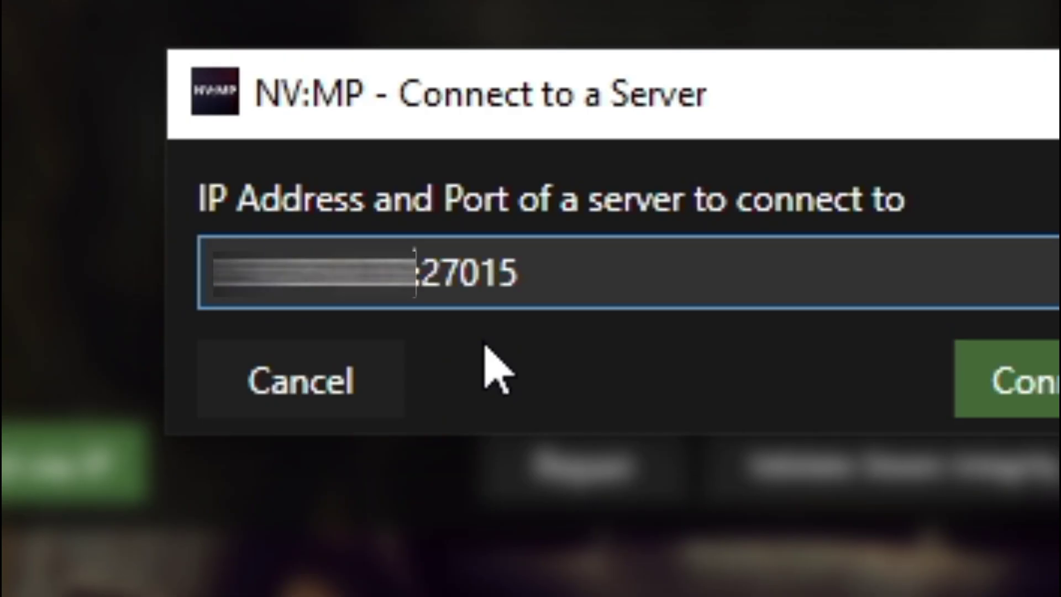
click(540, 281)
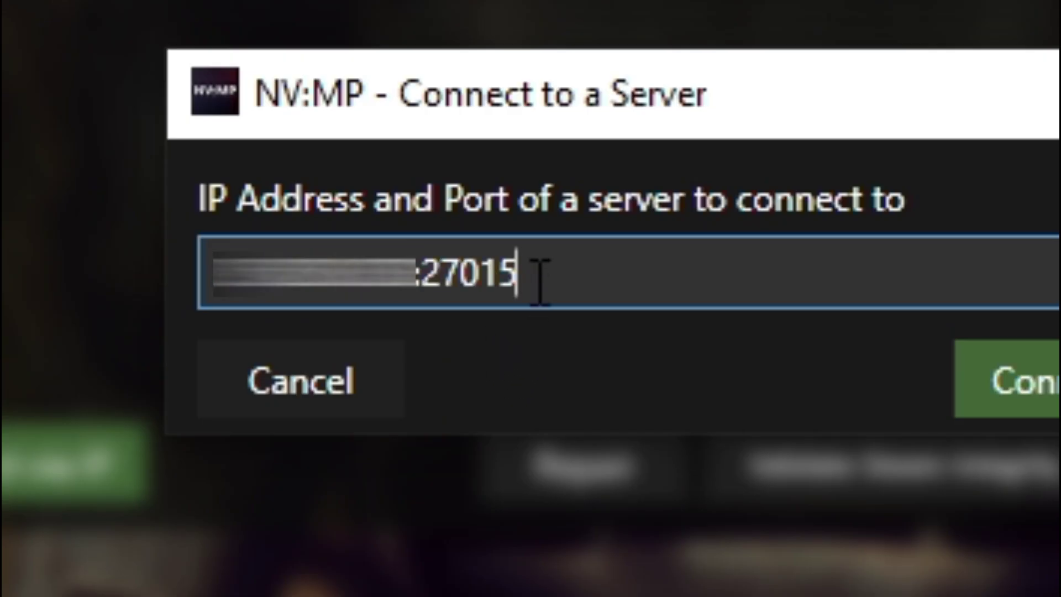
drag(541, 281, 422, 282)
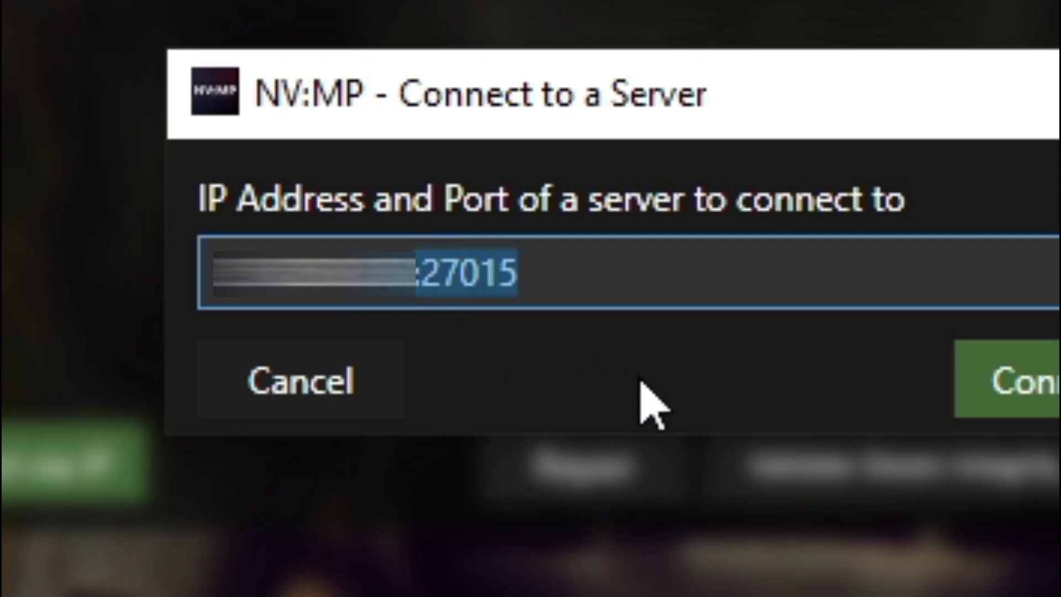